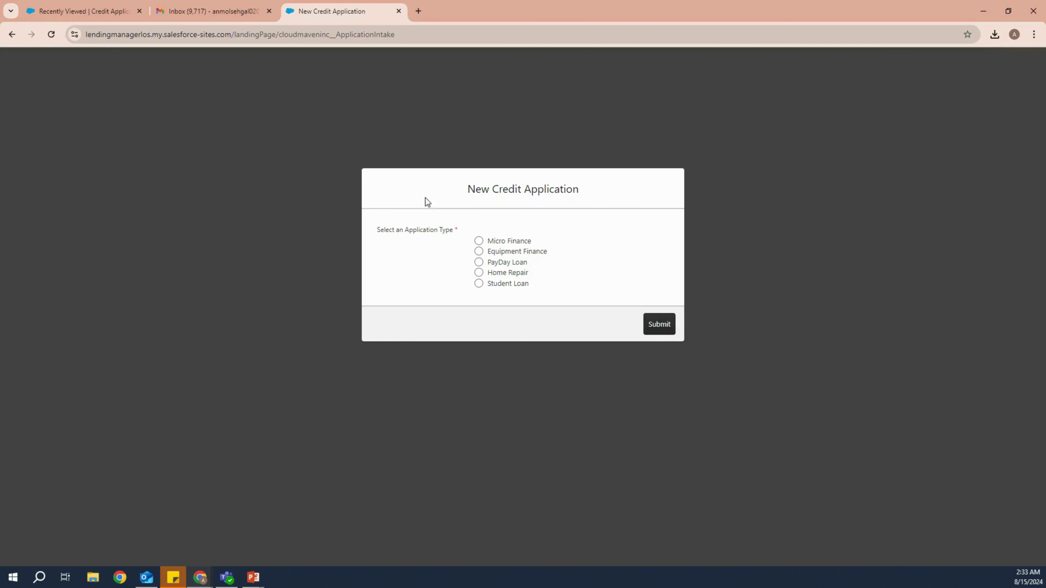
# - Start an Individual Micro Finance application with United States as business country, enter the requested amount, and continue
pyautogui.click(508, 242)
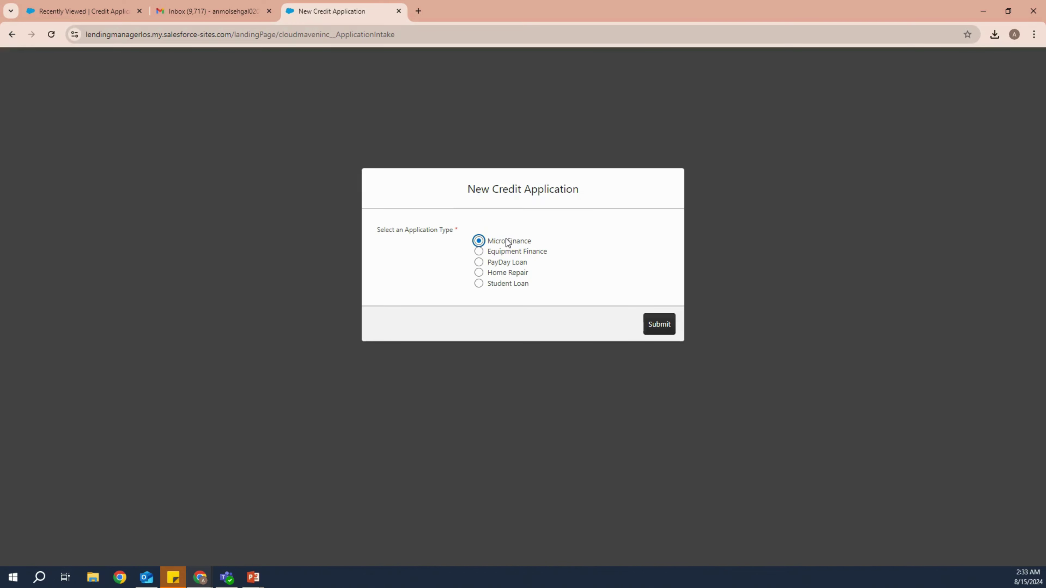
pyautogui.click(654, 323)
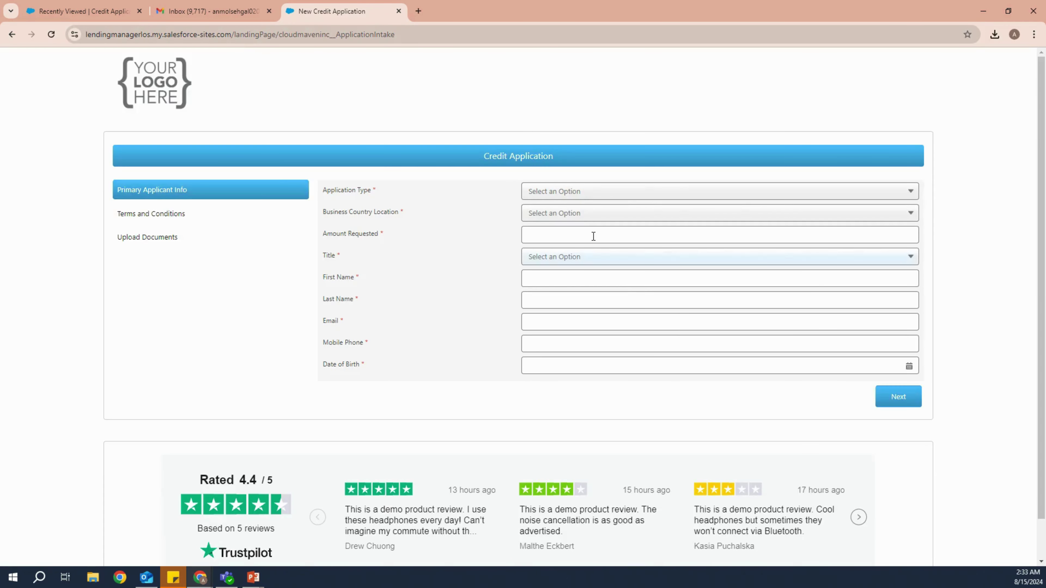
pyautogui.click(577, 195)
pyautogui.click(579, 213)
pyautogui.click(585, 216)
pyautogui.click(580, 235)
pyautogui.click(578, 231)
pyautogui.write('2/2/1994')
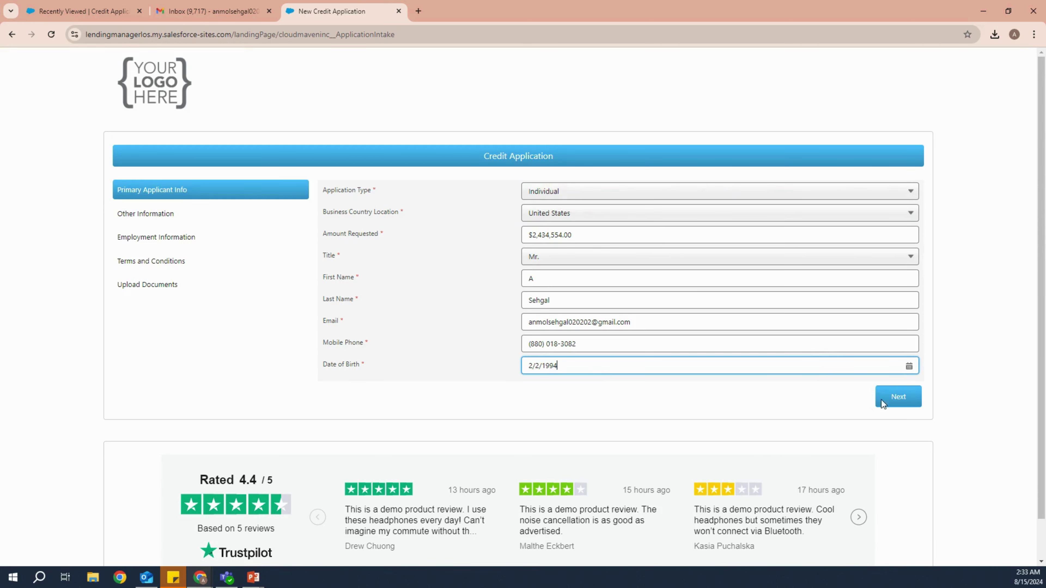
pyautogui.click(881, 398)
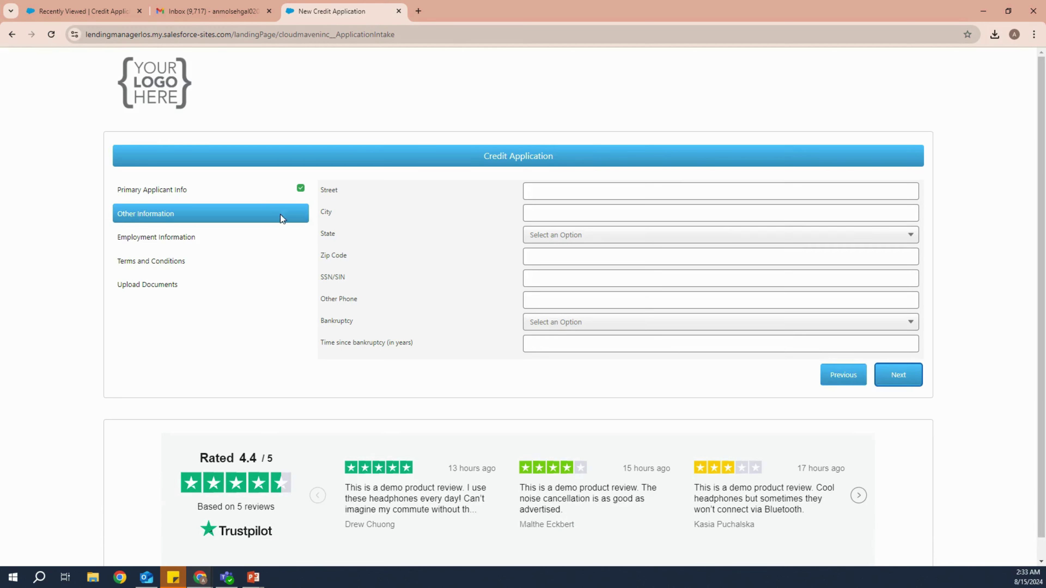
# - Open the newest Draft credit application from the All list view of Credit Applications
pyautogui.click(95, 12)
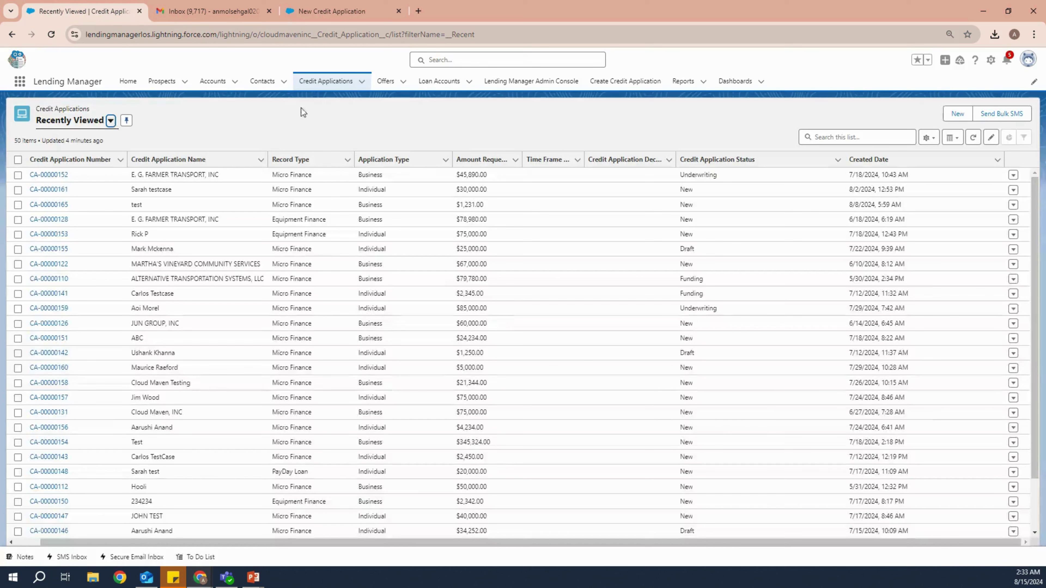
pyautogui.click(110, 120)
pyautogui.click(103, 156)
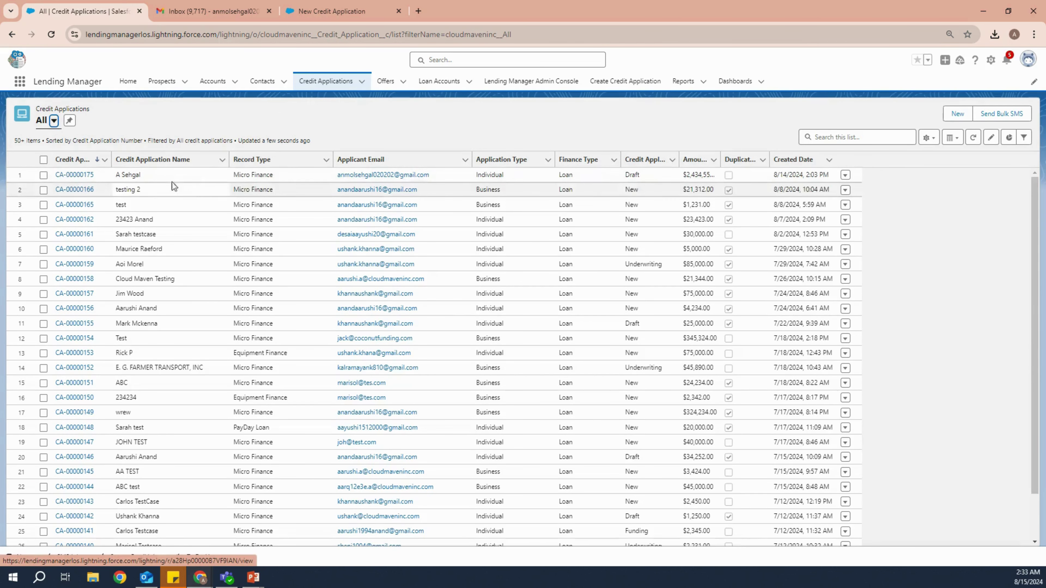
pyautogui.click(74, 175)
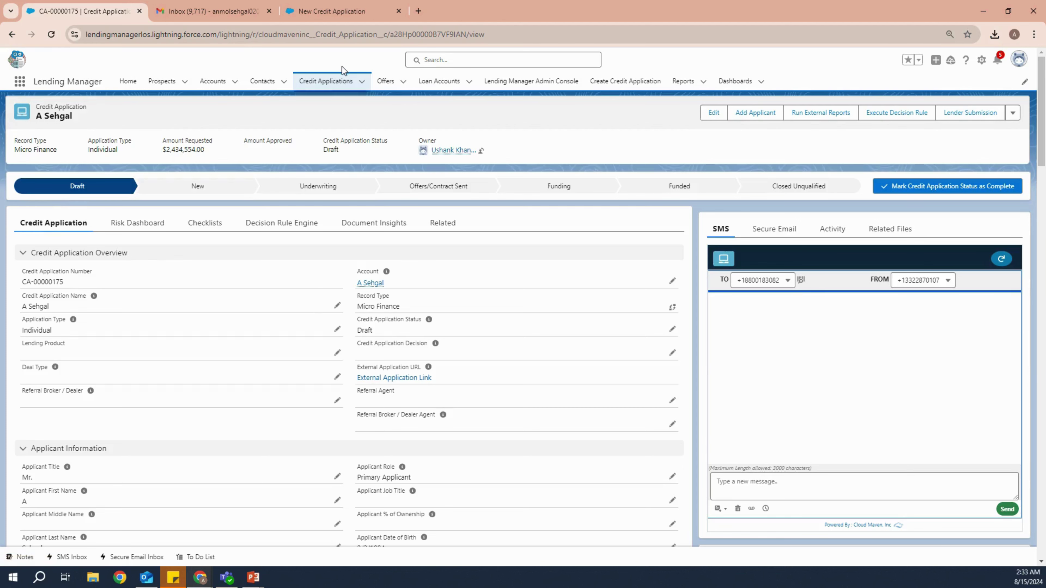
# - Return to the intake form, save a drawn signature and agree to the Terms and Conditions
pyautogui.click(345, 13)
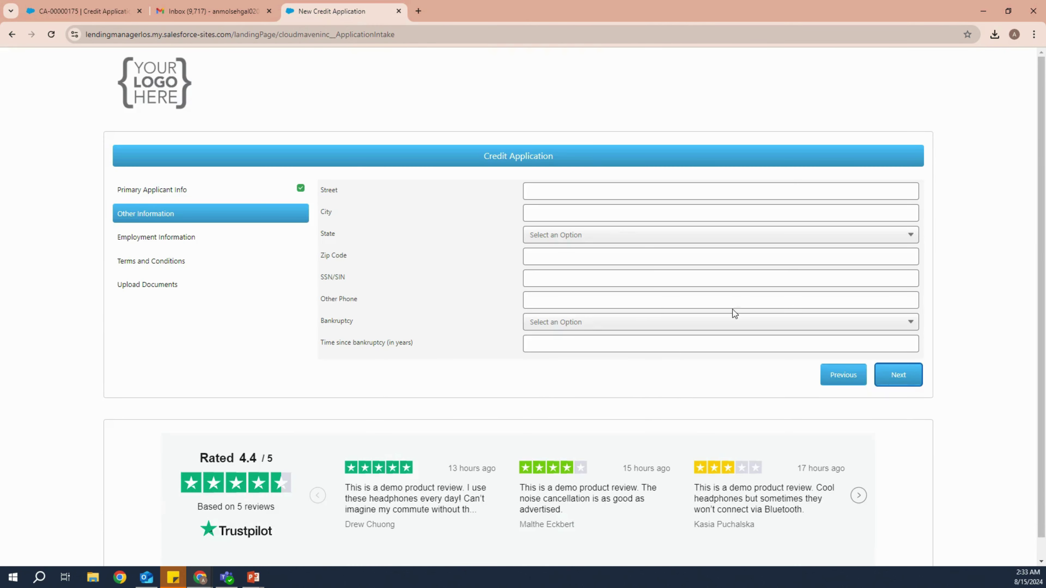
pyautogui.click(909, 374)
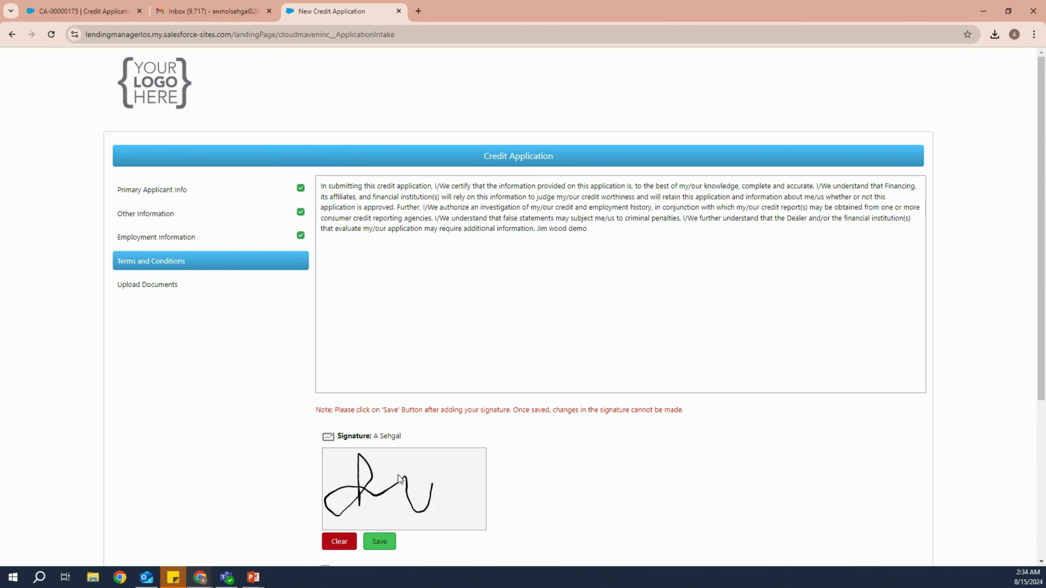
pyautogui.click(379, 540)
pyautogui.scroll(-4, 649, 451)
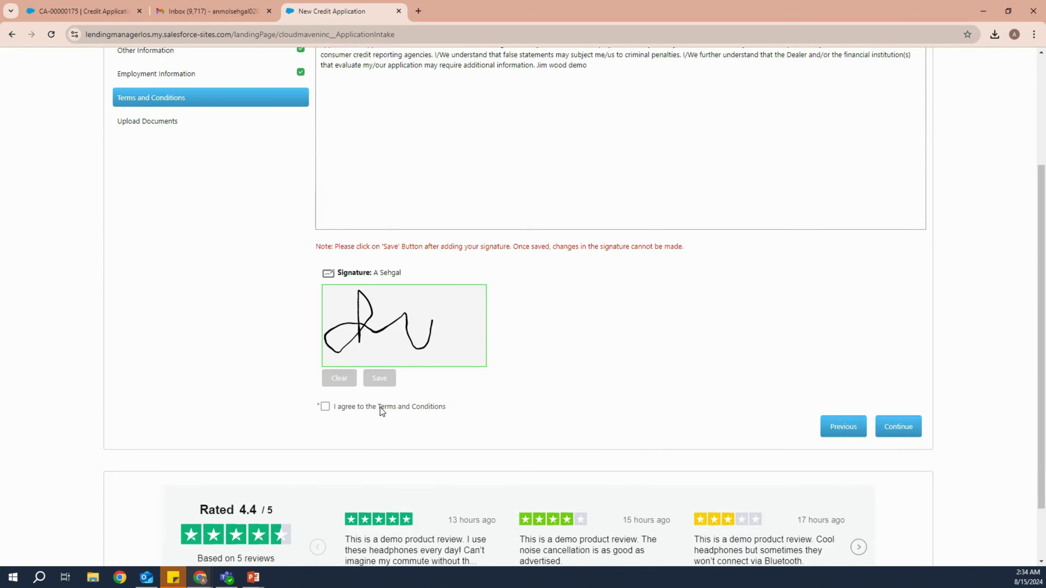
pyautogui.click(383, 411)
# - Submit the application, reload it at the New stage, and filter its Document Checklist to New
pyautogui.click(881, 426)
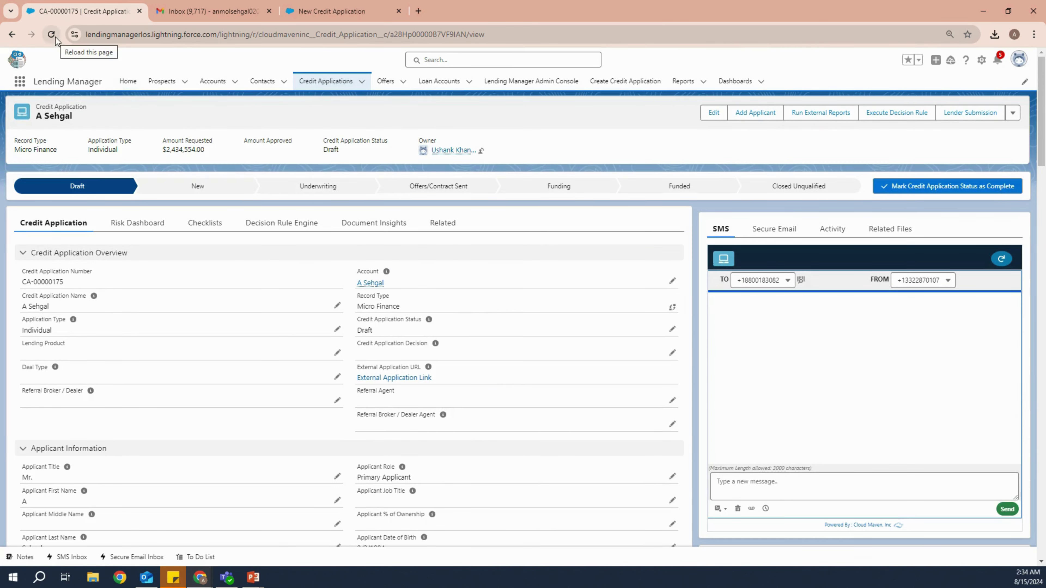
pyautogui.click(56, 37)
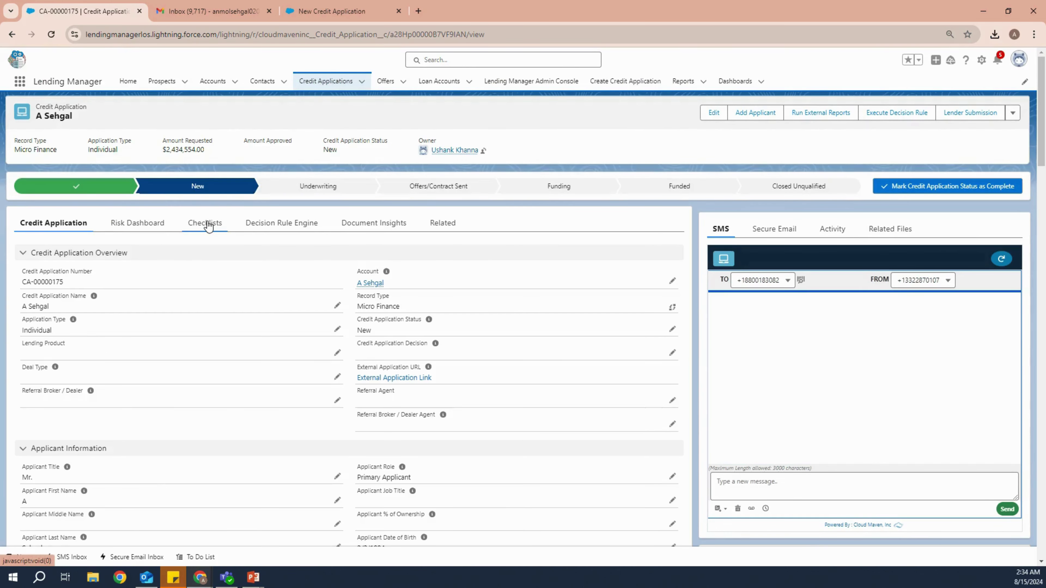
pyautogui.click(204, 223)
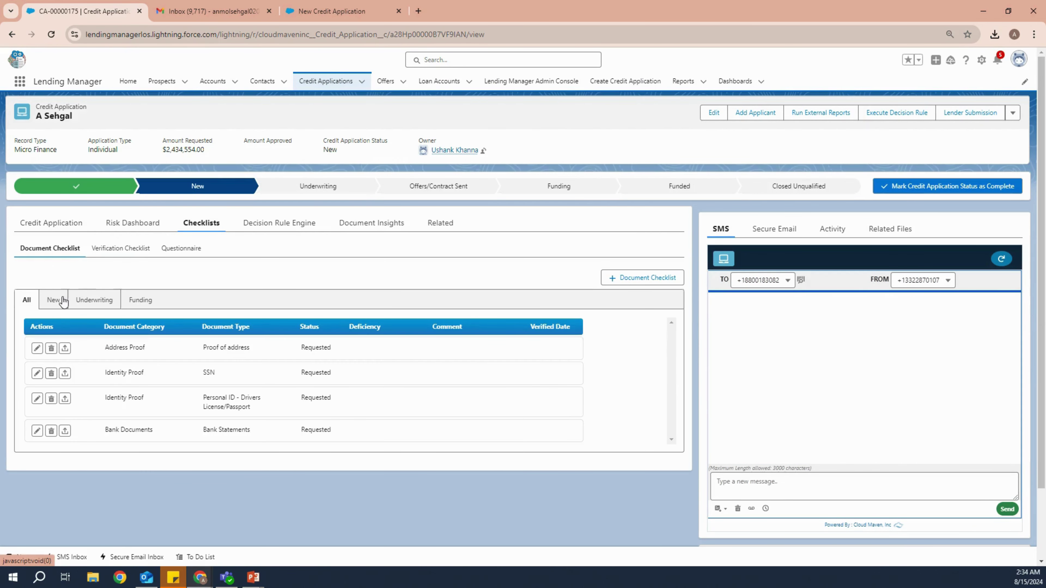
pyautogui.click(46, 305)
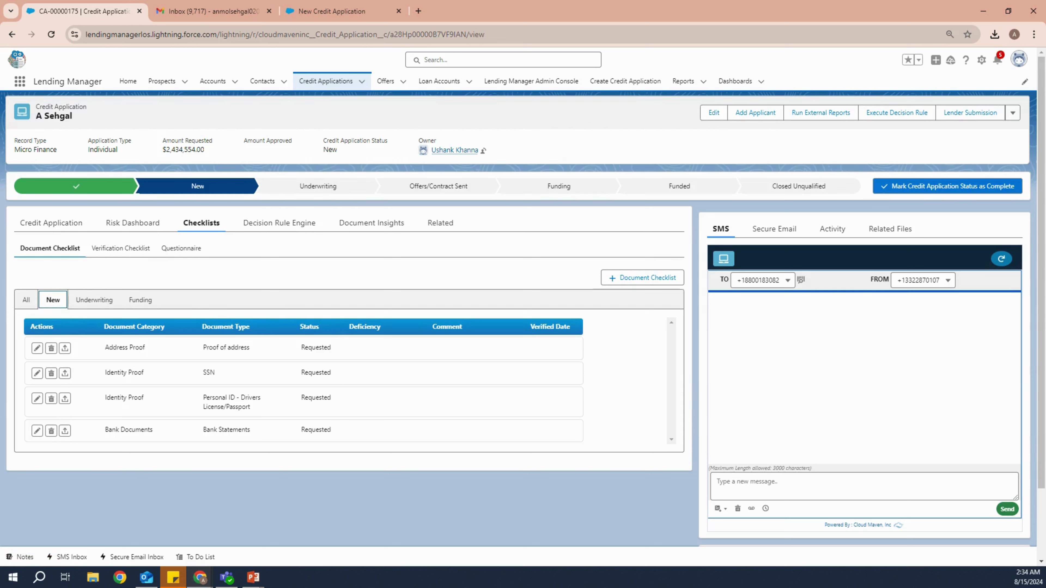
# - In Gmail, open the 'Upload Bank Statements or Connect to Plaid' email and scroll to its link
pyautogui.moveTo(200, 577)
pyautogui.click(191, 521)
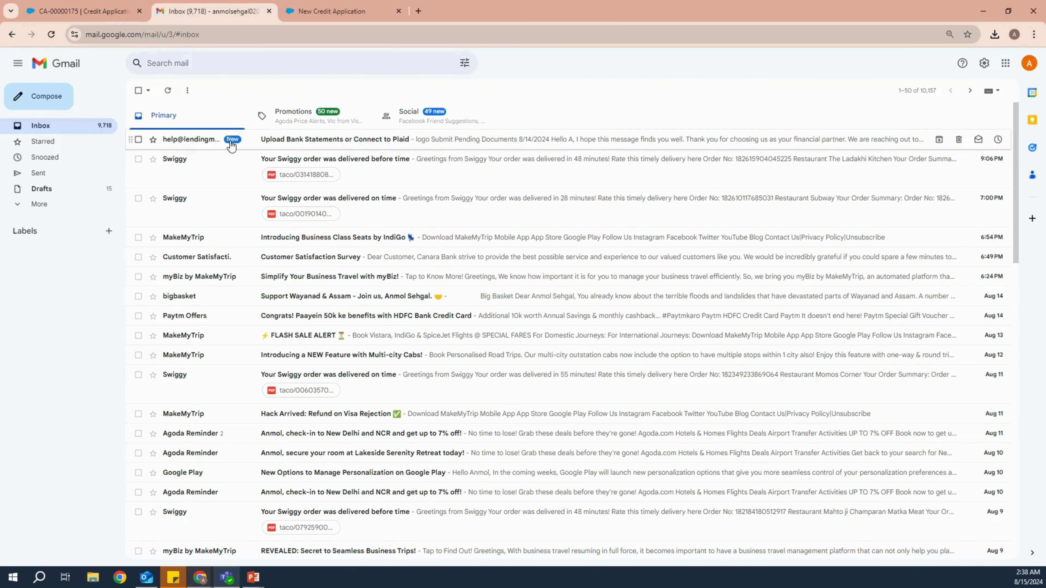
pyautogui.click(319, 140)
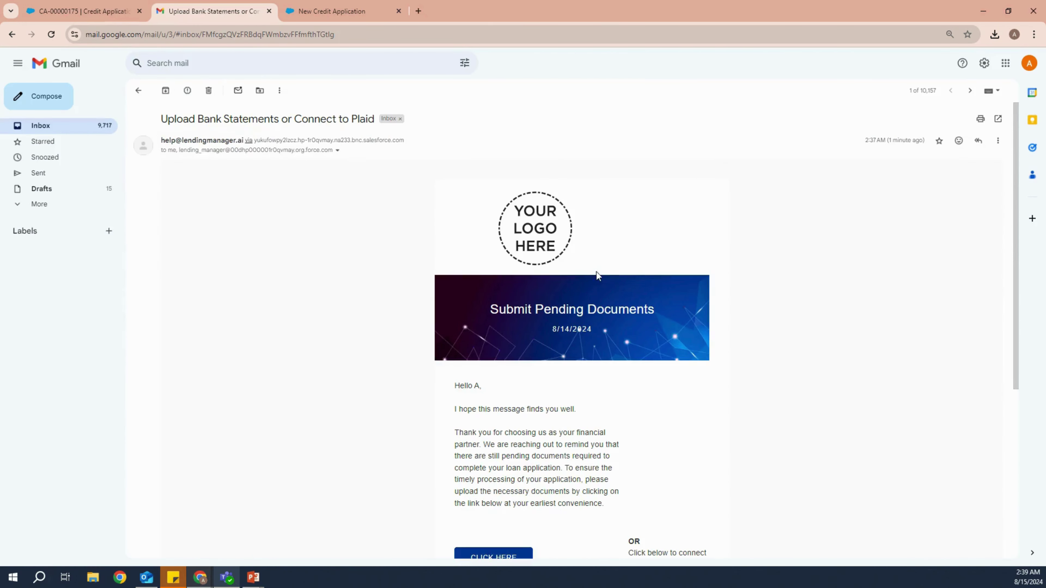
pyautogui.scroll(-2, 577, 280)
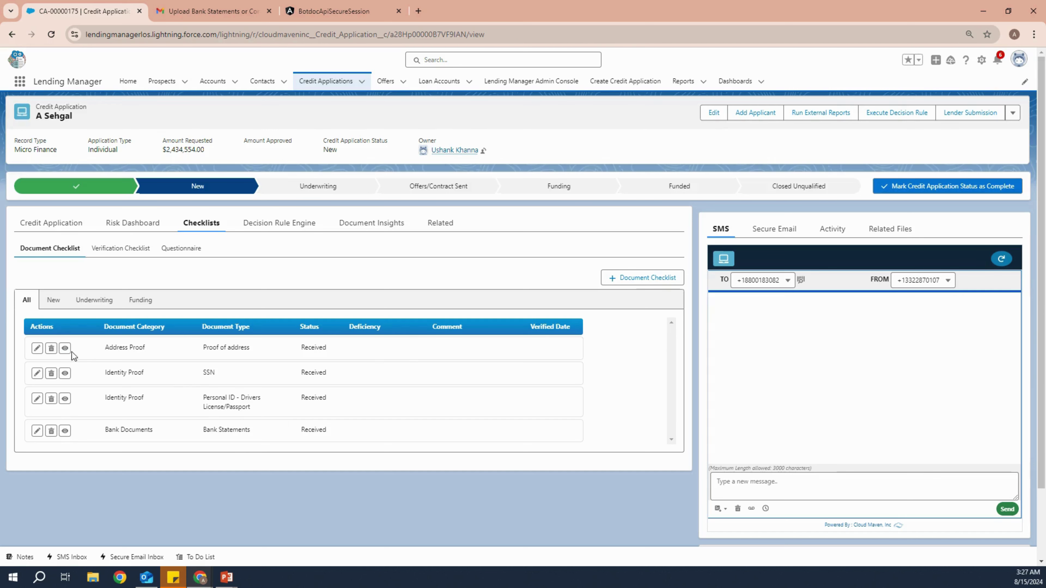
# - Preview the Address Proof file, then set its Document Status to Approved with no deficiency and save
pyautogui.click(65, 348)
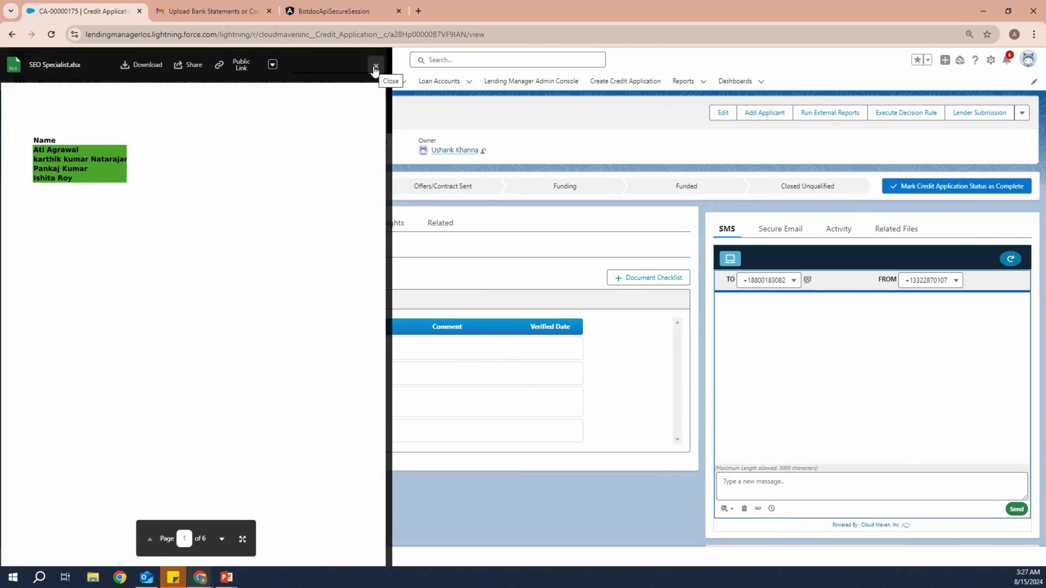
pyautogui.click(375, 66)
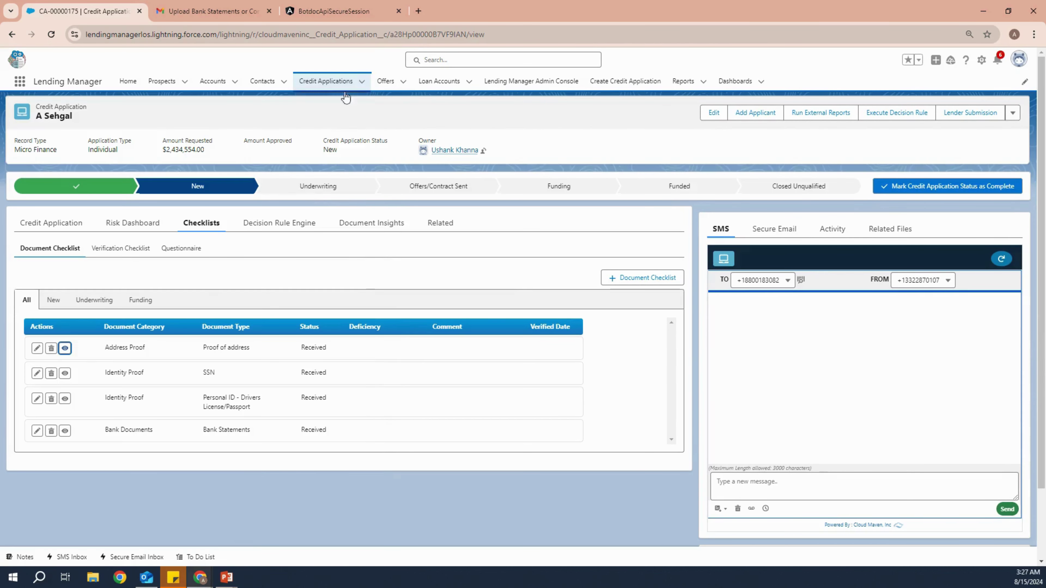
pyautogui.click(37, 348)
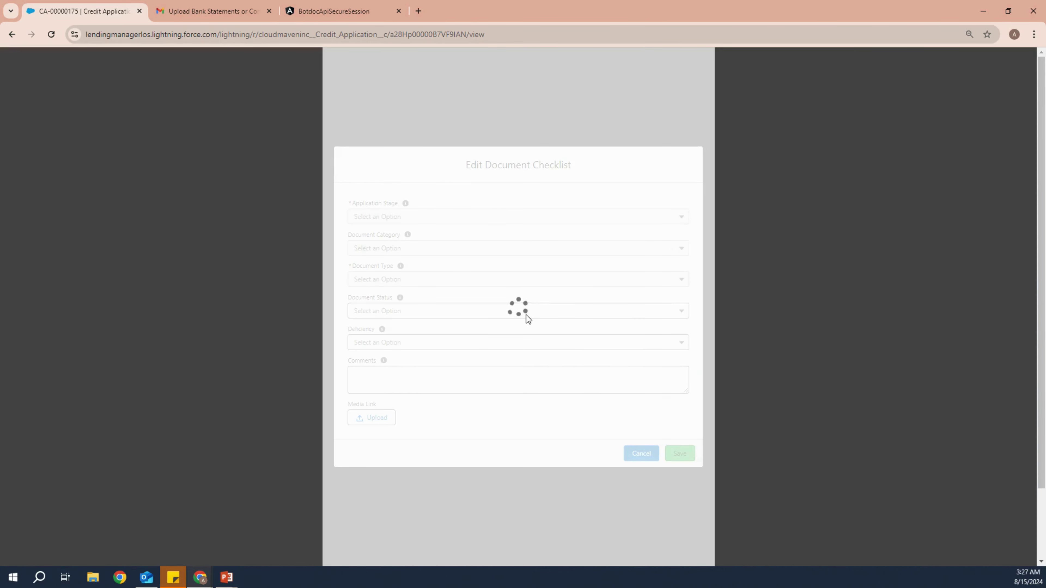
pyautogui.click(550, 312)
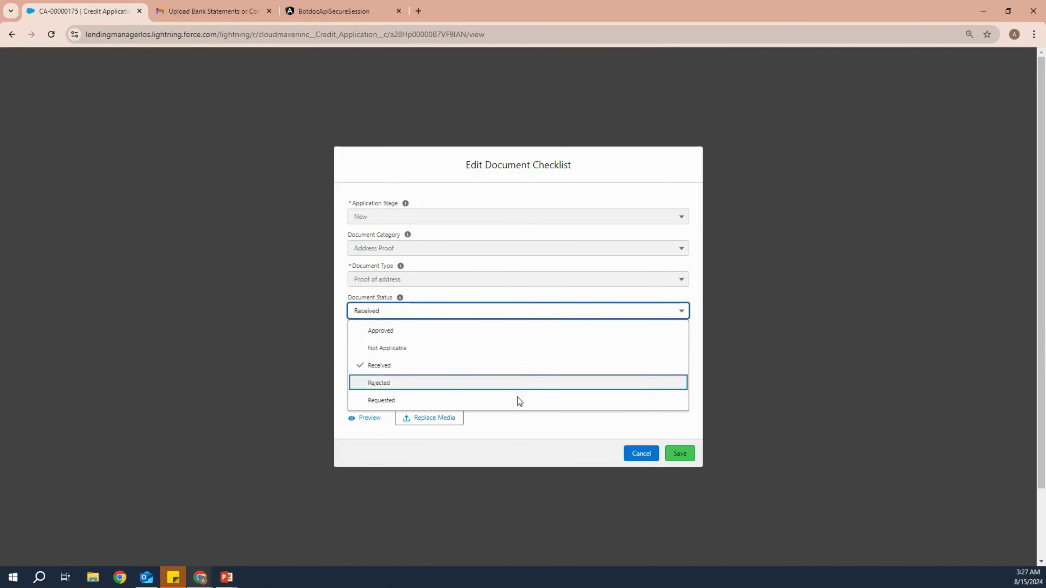
pyautogui.click(516, 332)
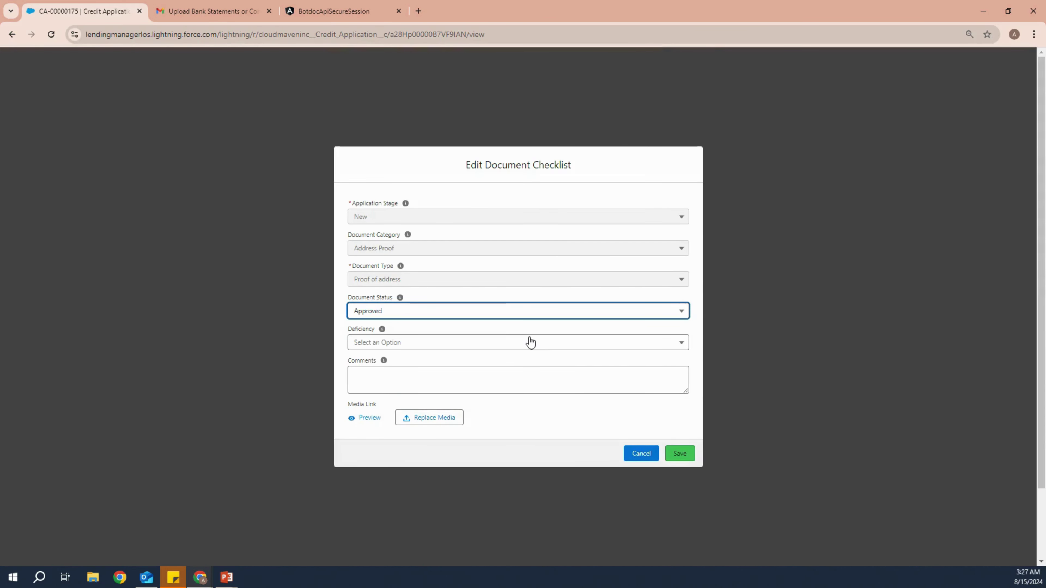
pyautogui.click(518, 346)
pyautogui.click(518, 347)
pyautogui.click(518, 346)
pyautogui.click(680, 456)
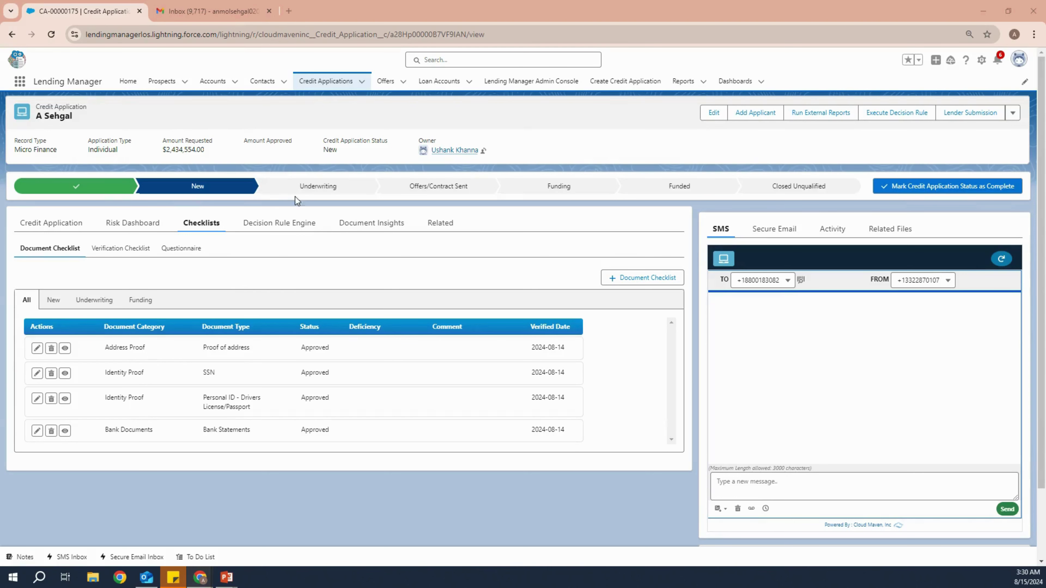
# - Mark Underwriting as the current credit application status
pyautogui.click(95, 300)
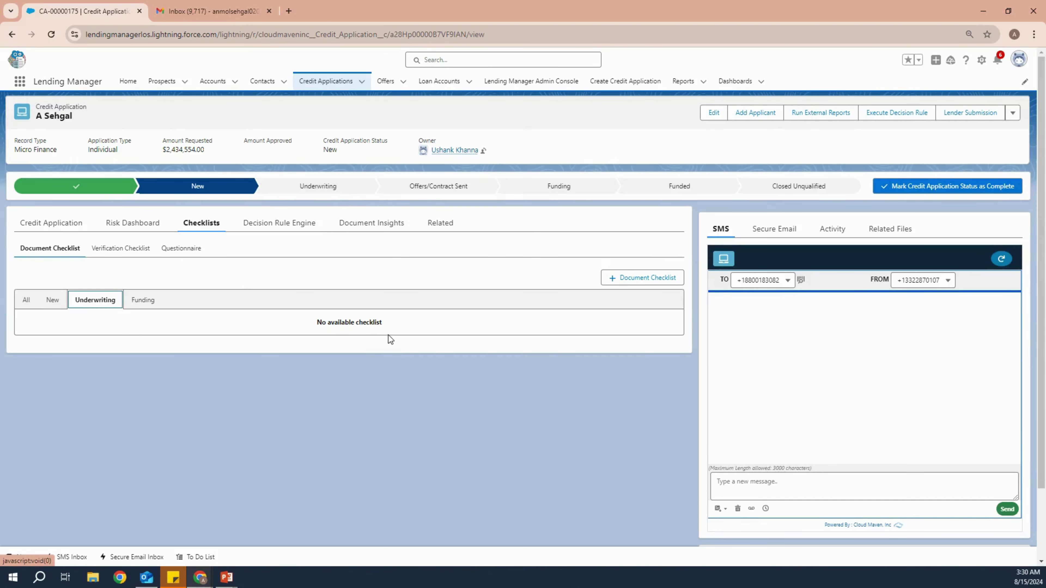
pyautogui.click(339, 187)
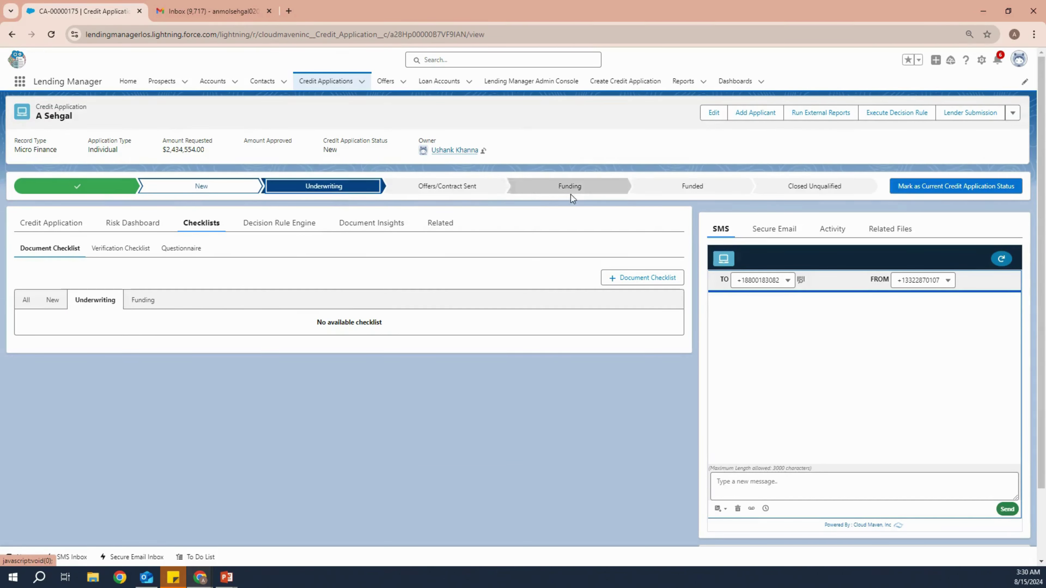
pyautogui.click(926, 195)
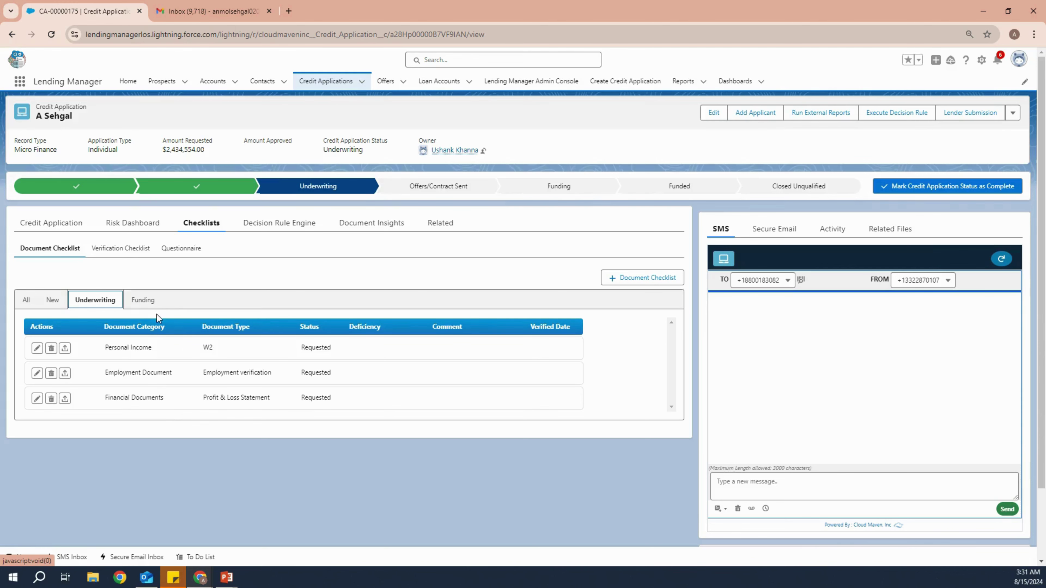
# - From the Submit Pending Documents email, send the W2, Employment verification and Profit & Loss files
pyautogui.click(197, 11)
pyautogui.click(288, 139)
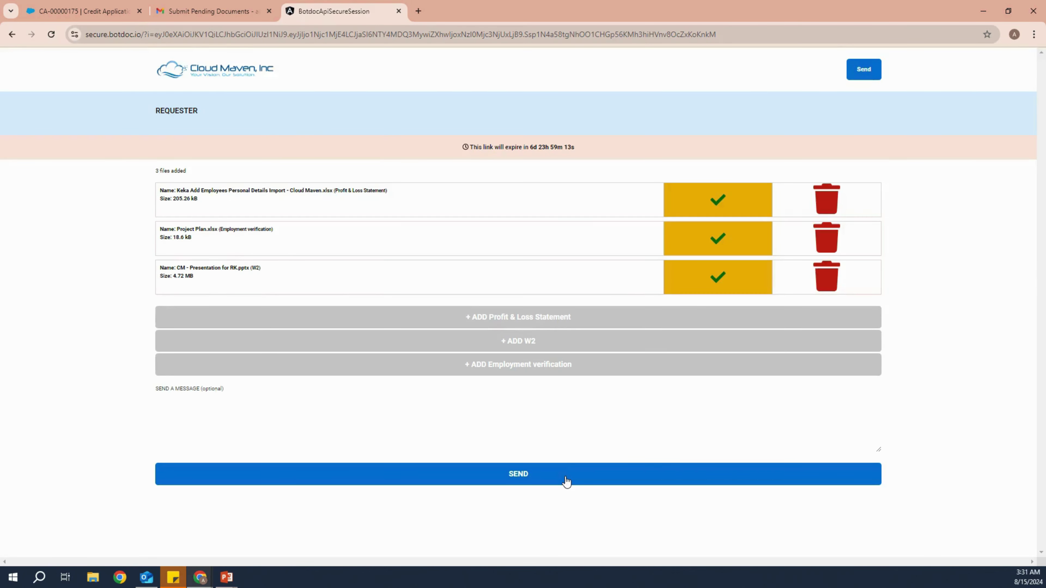
pyautogui.click(565, 478)
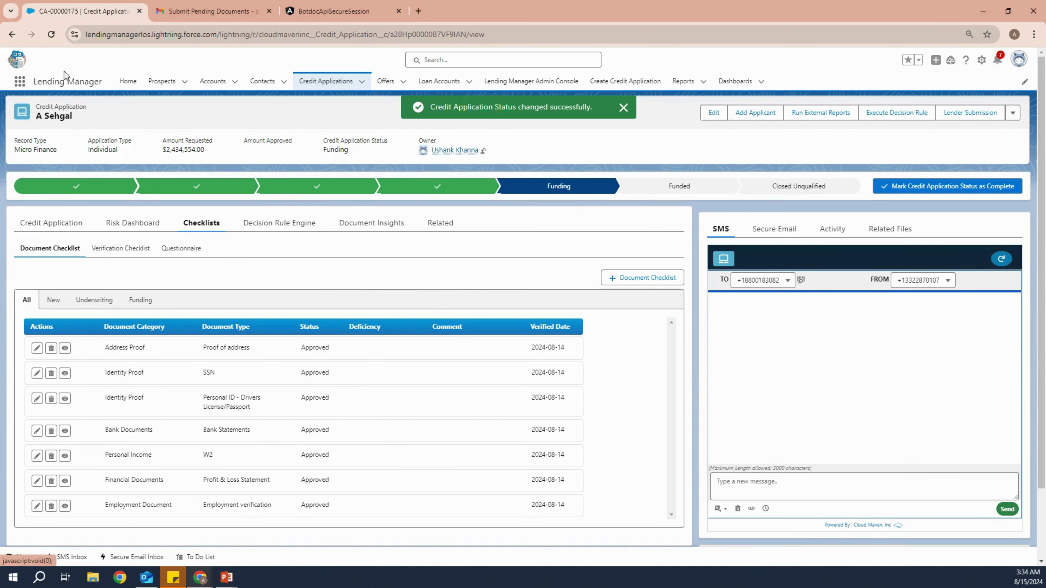
# - Reload the application and filter the Document Checklist to the Funding stage
pyautogui.click(51, 36)
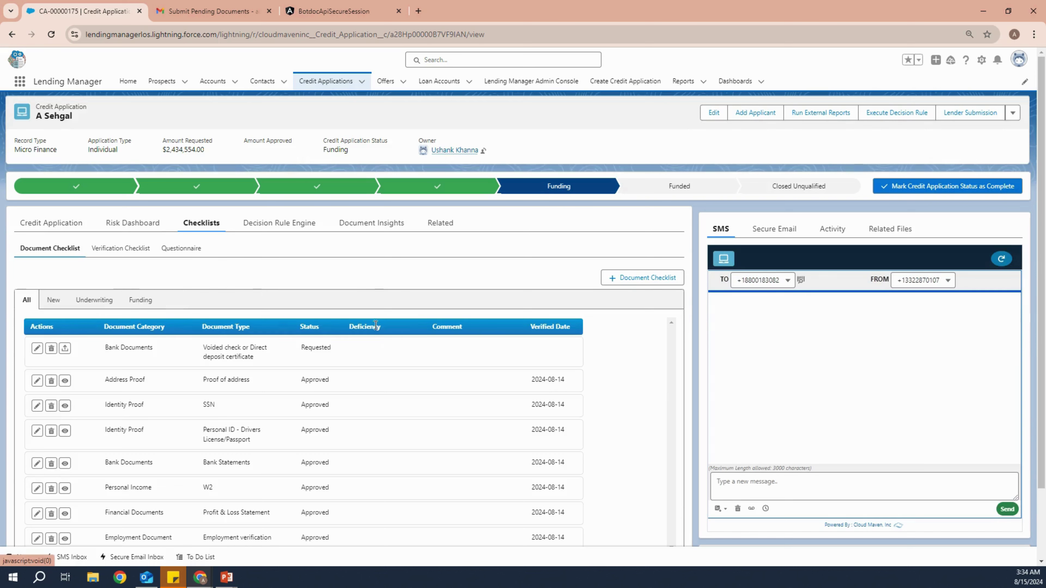
pyautogui.click(143, 298)
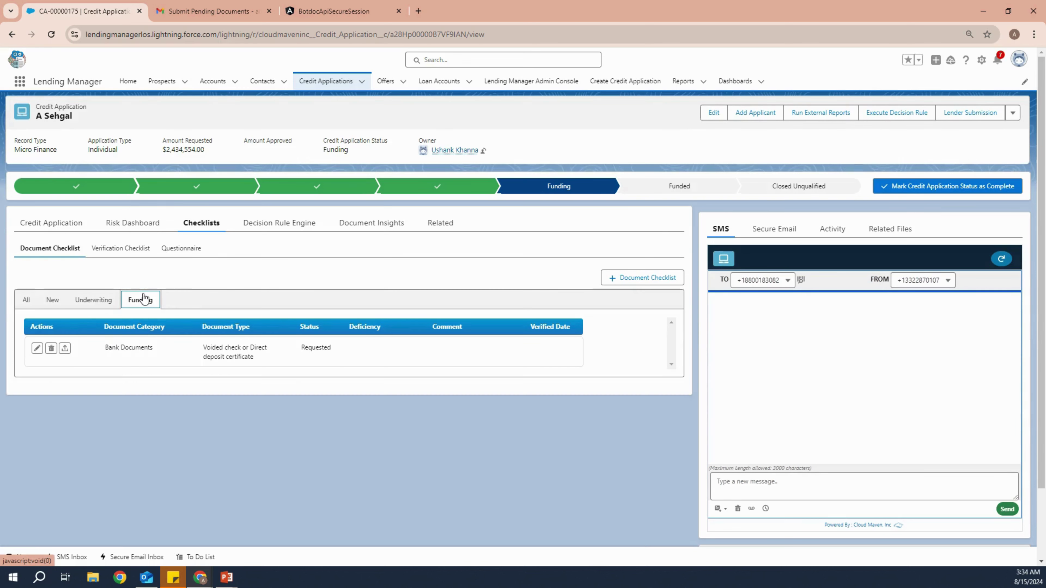
# - Open the latest Submit Pending Documents email requesting the Voided check or Direct deposit certificate
pyautogui.click(210, 12)
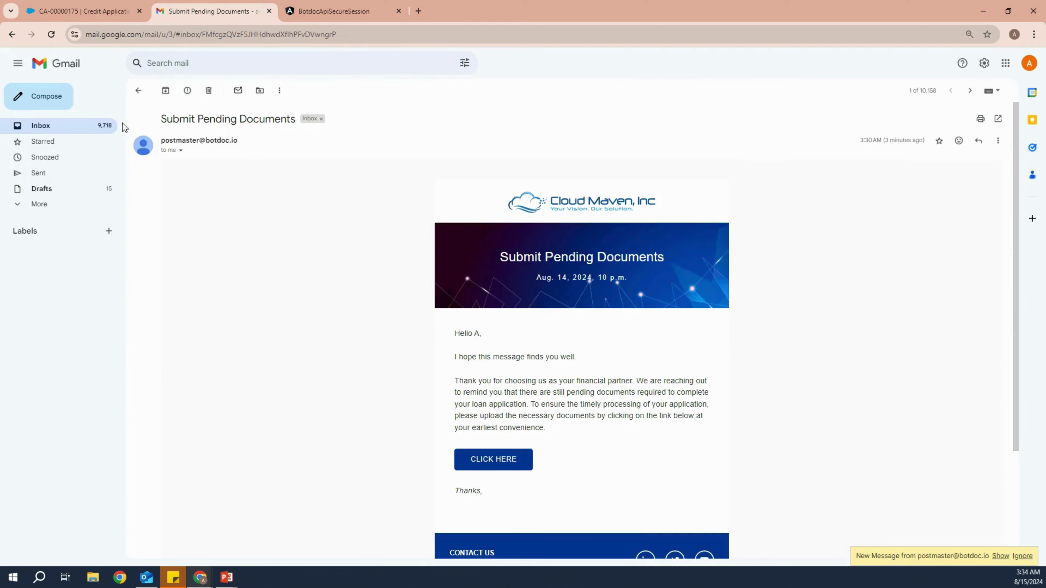
pyautogui.click(103, 126)
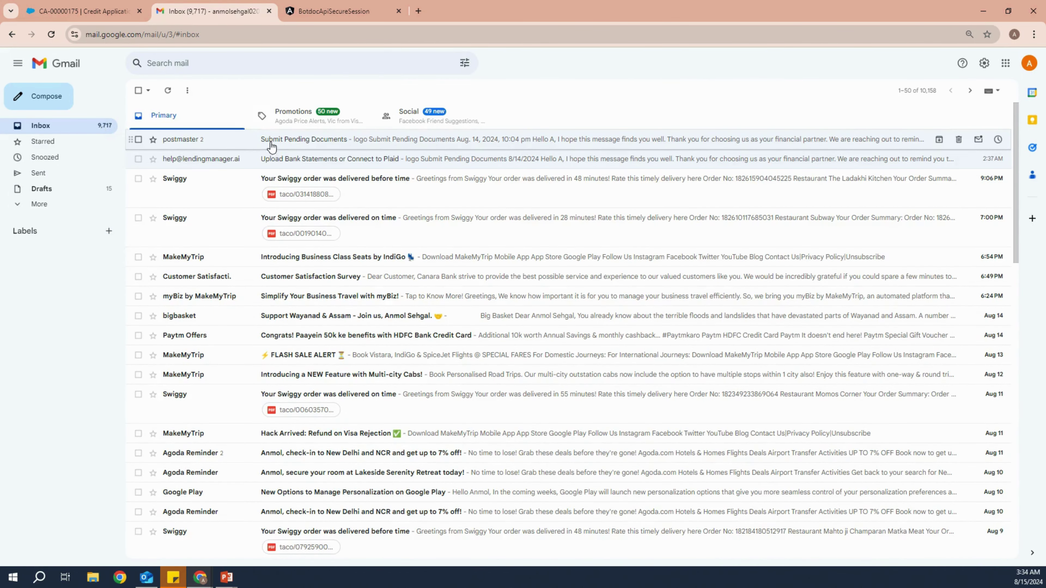
pyautogui.click(287, 142)
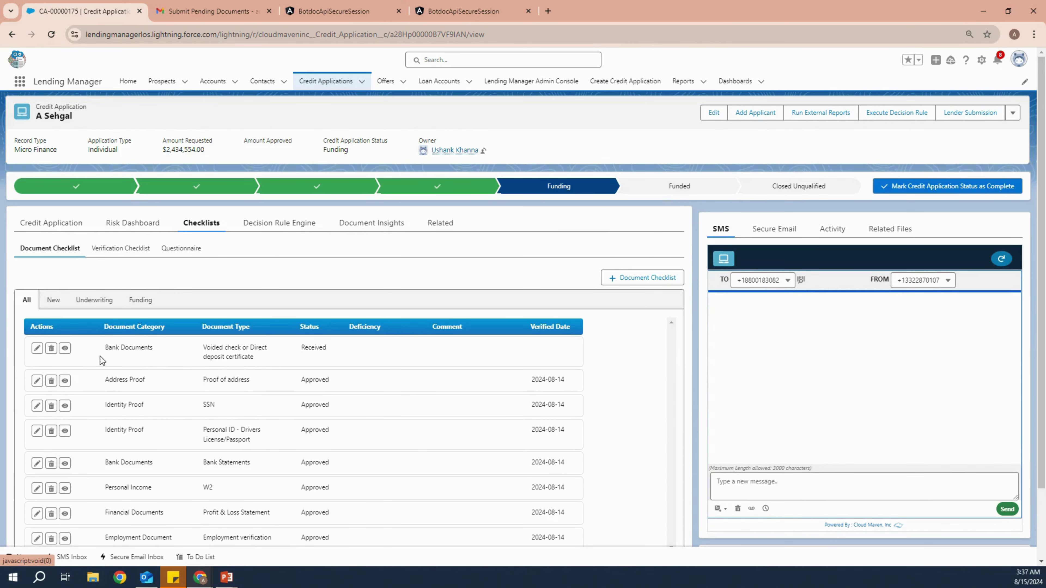
# - Set the Voided check or Direct deposit certificate document status to Approved and save it
pyautogui.click(37, 349)
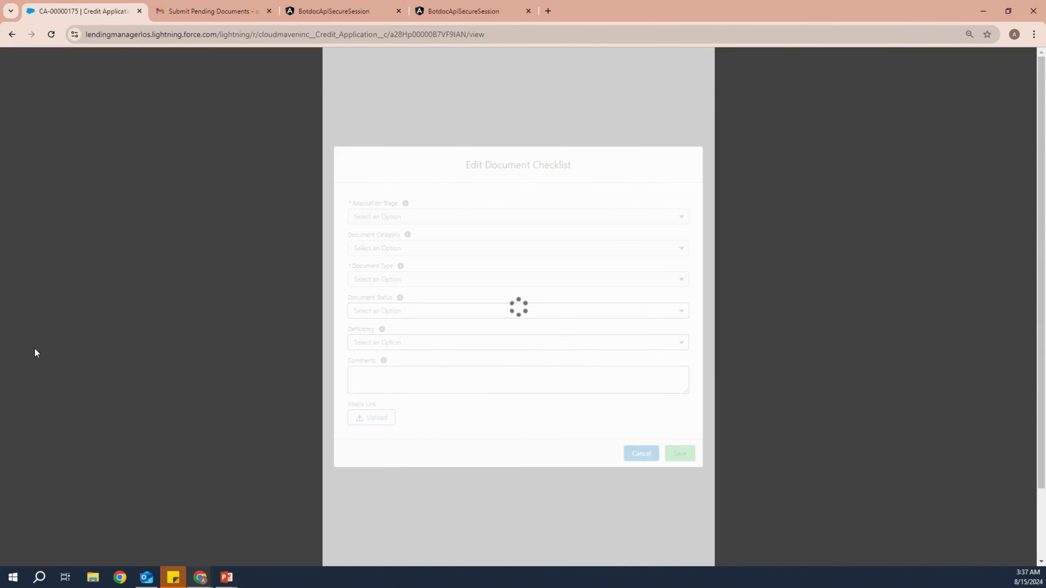
pyautogui.click(399, 312)
pyautogui.click(415, 330)
pyautogui.click(677, 451)
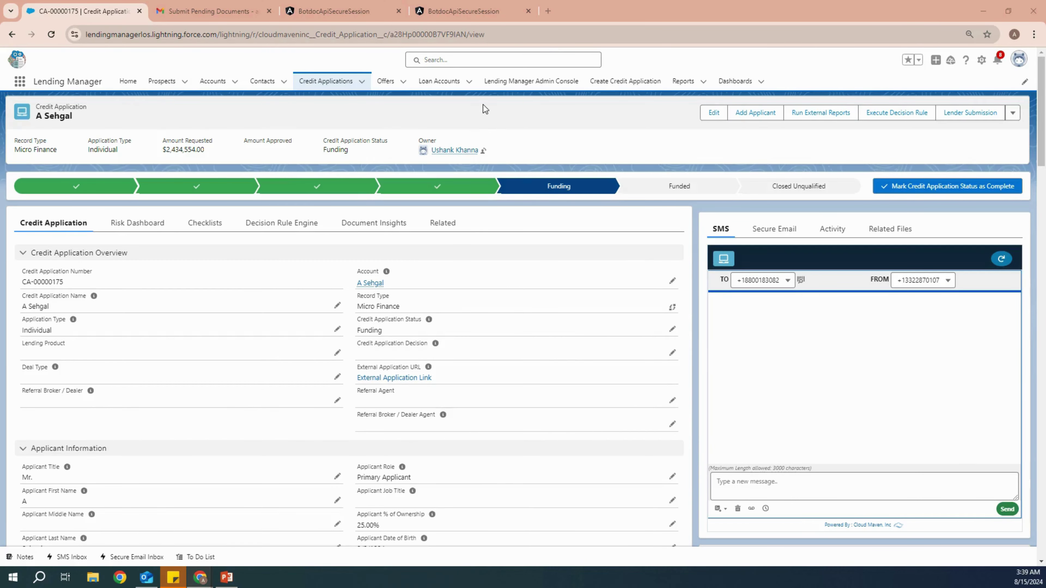
# - Start a new entry in the Admin Console's Document Checklist Configuration
pyautogui.click(504, 84)
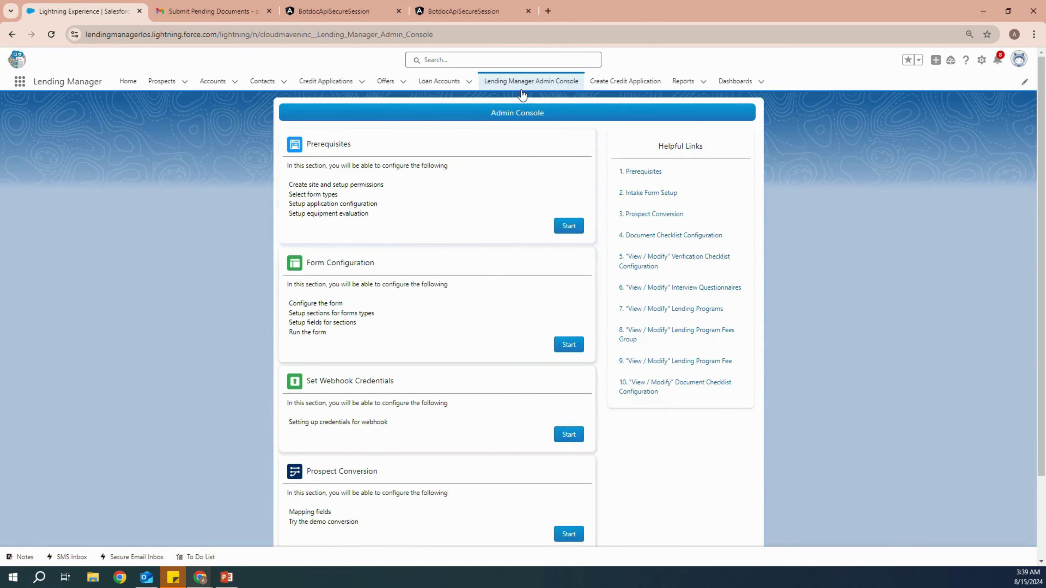
pyautogui.scroll(-1, 432, 348)
pyautogui.scroll(-2, 432, 348)
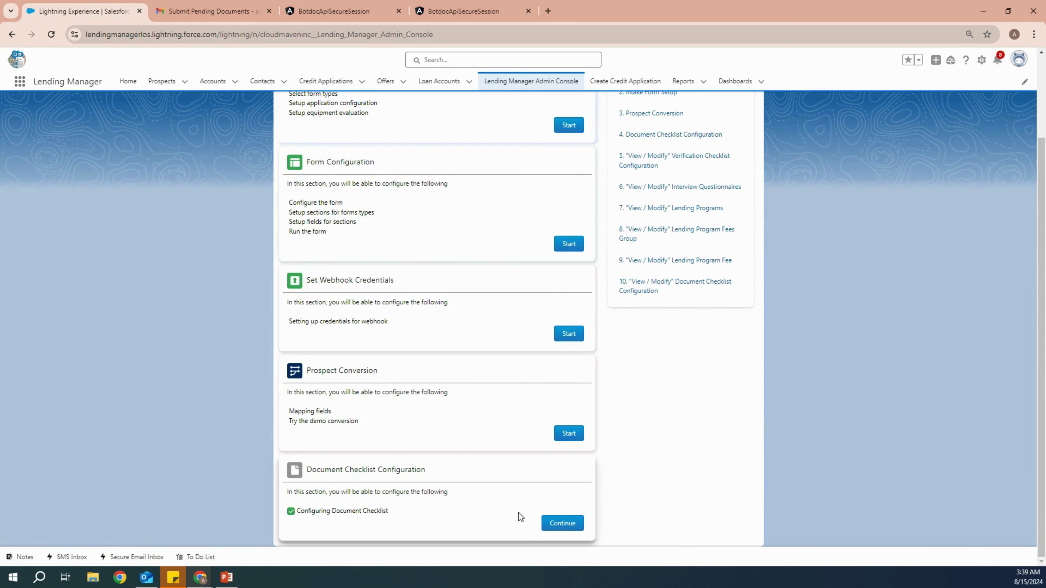
pyautogui.click(562, 522)
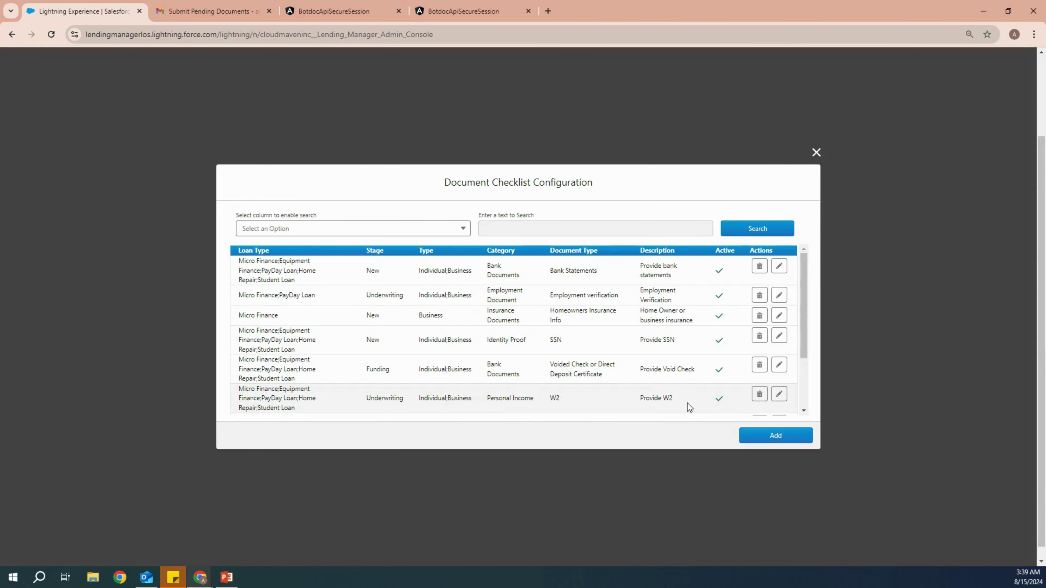
pyautogui.click(747, 439)
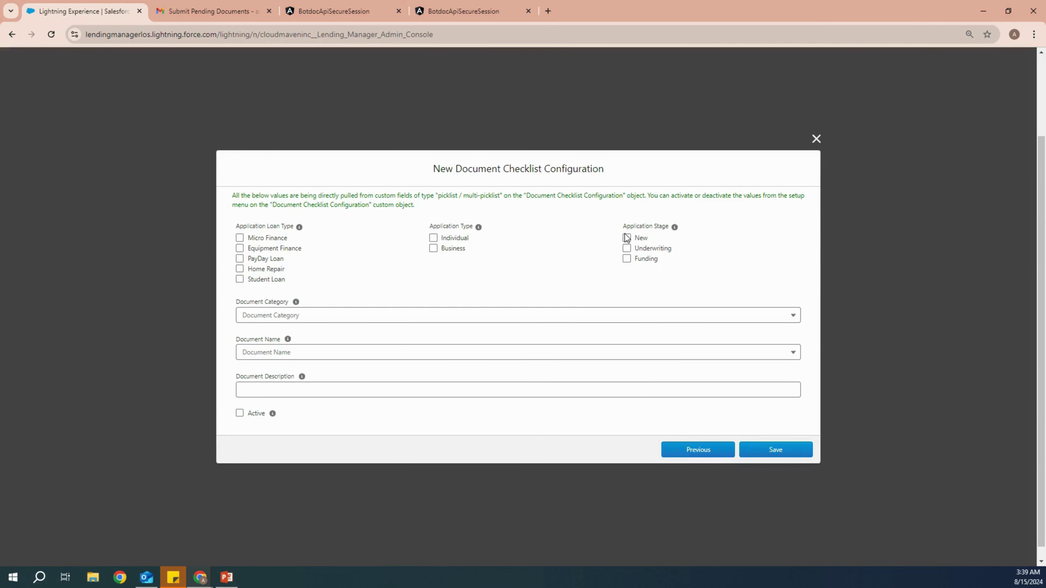
# - Target Micro Finance, Individual, Underwriting with Address Proof / Proof of Address, described as Address
pyautogui.click(266, 239)
pyautogui.click(433, 238)
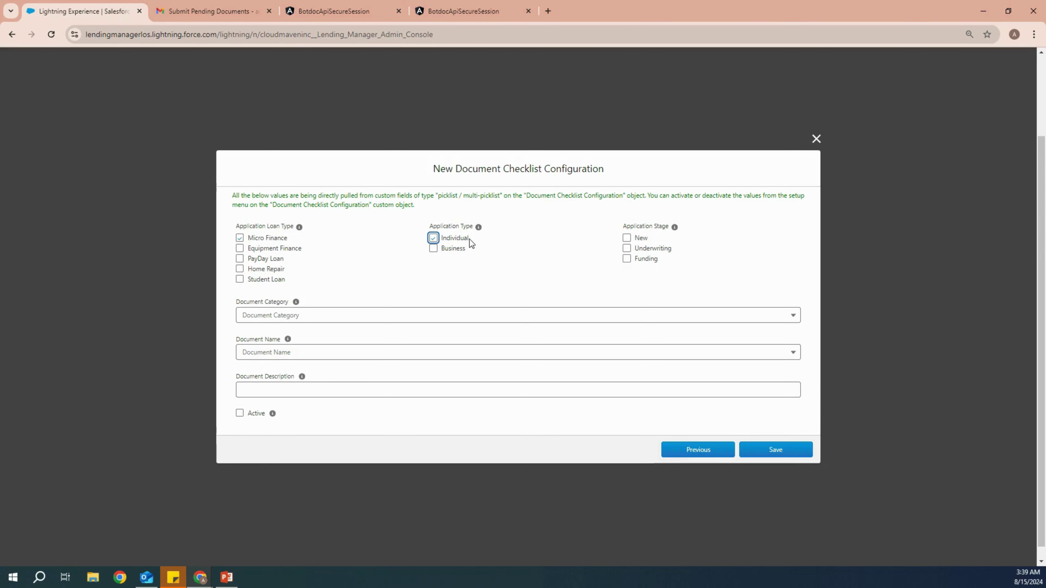
pyautogui.click(626, 248)
pyautogui.click(326, 318)
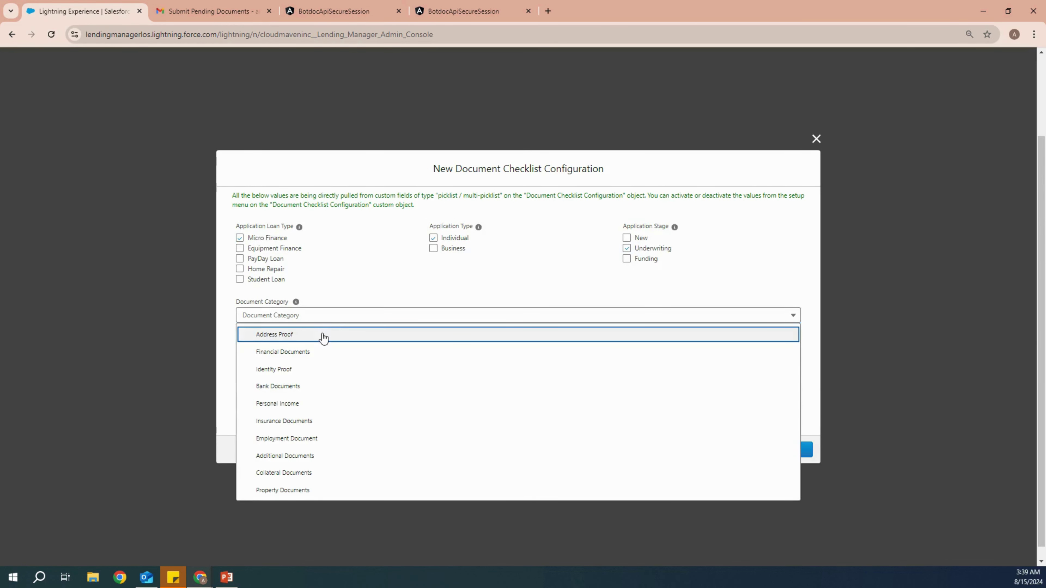
pyautogui.click(322, 335)
pyautogui.click(322, 353)
pyautogui.click(318, 373)
pyautogui.click(301, 389)
pyautogui.write('Adr')
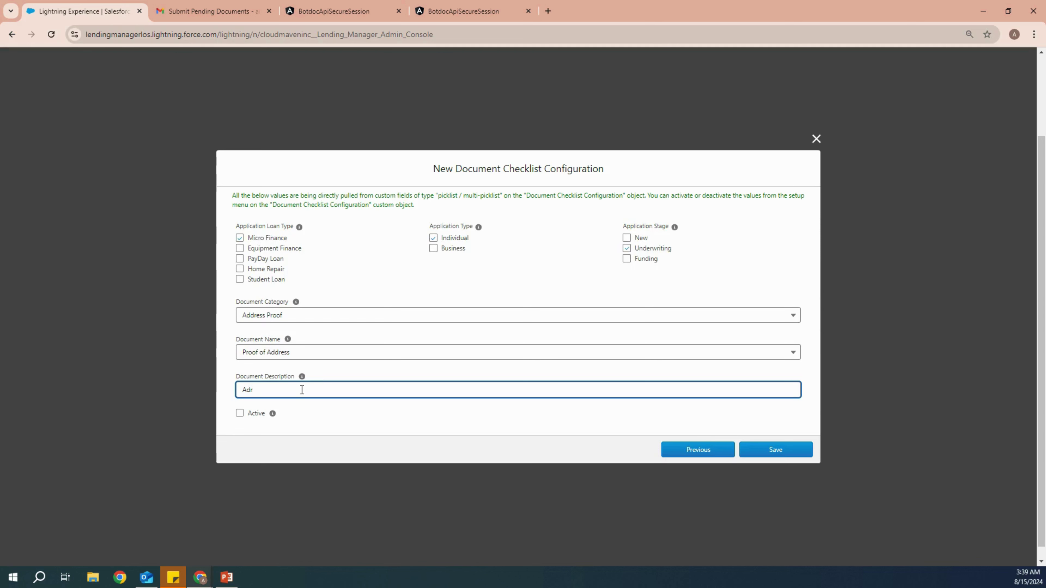
pyautogui.write('\\')
pyautogui.write('ress')
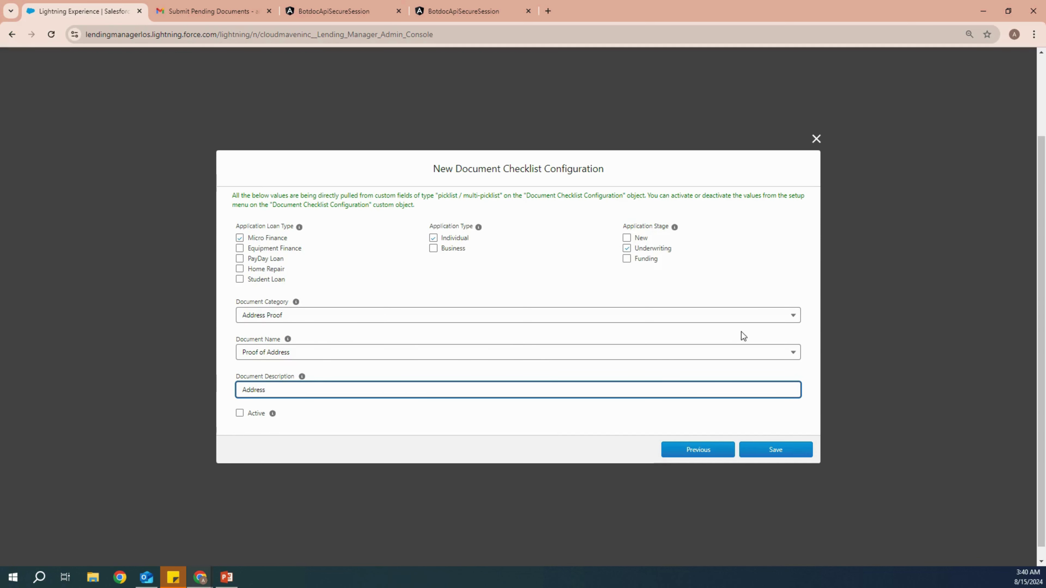